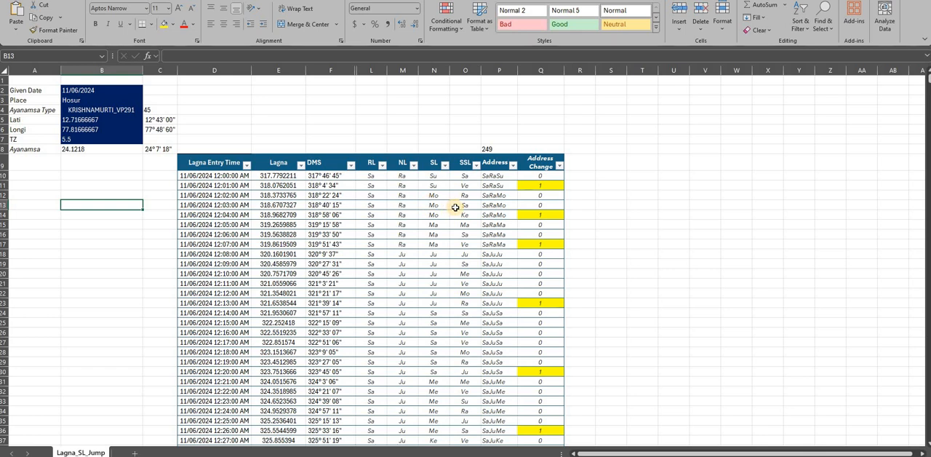
- Examine the row 11 formulas for Address Change, Address, RL, NL, SL and SSL in the Lagna table
click(548, 186)
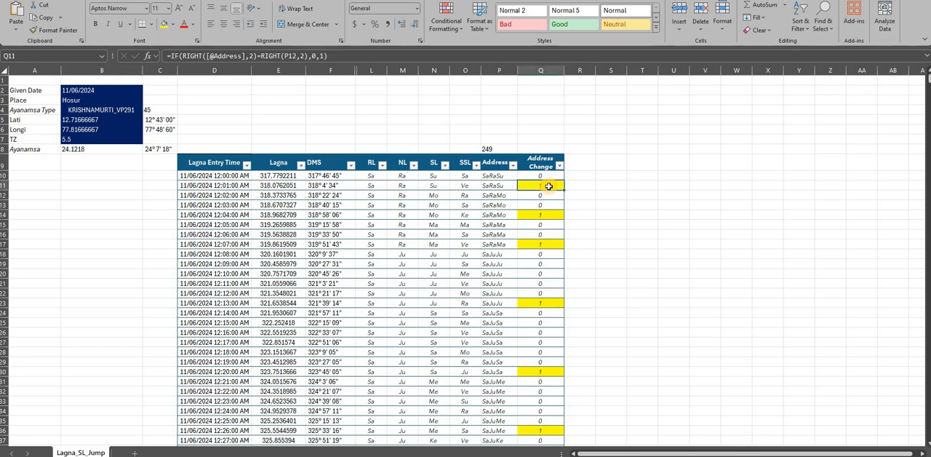
click(507, 187)
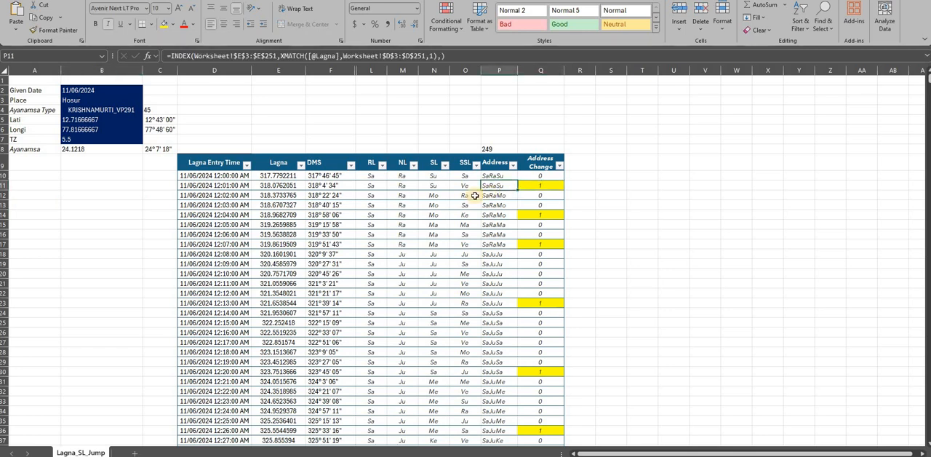
click(382, 187)
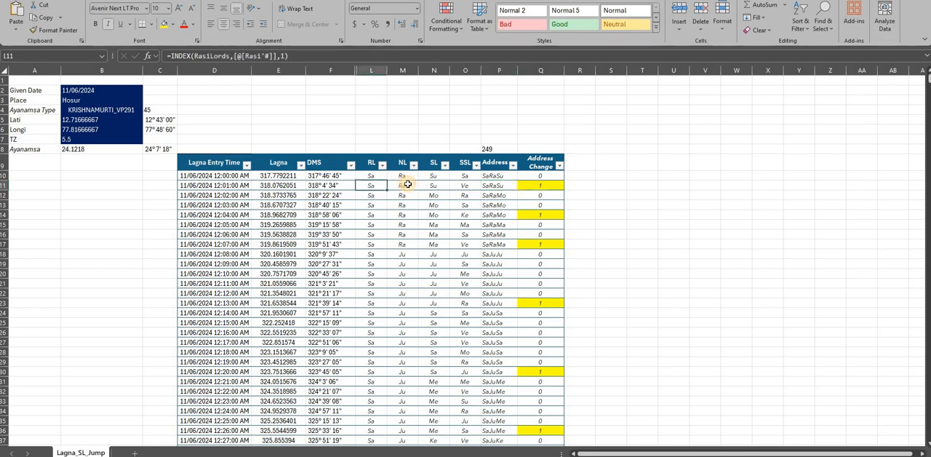
click(409, 185)
click(431, 185)
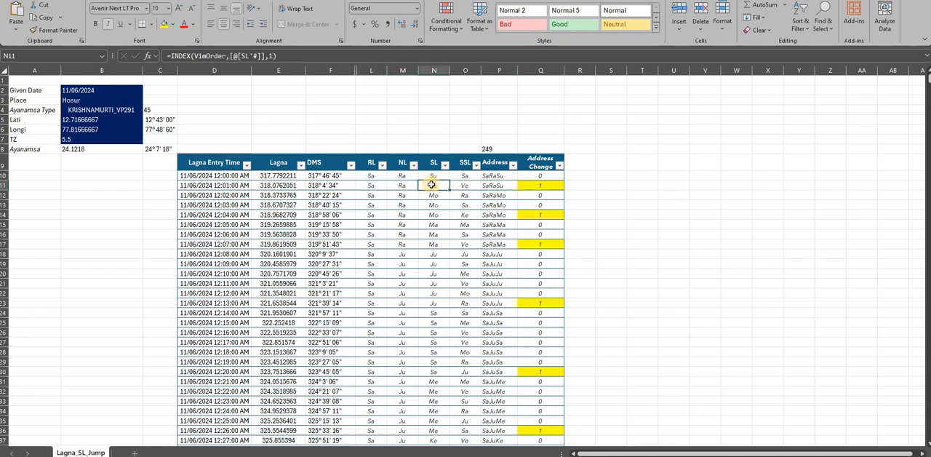
click(461, 185)
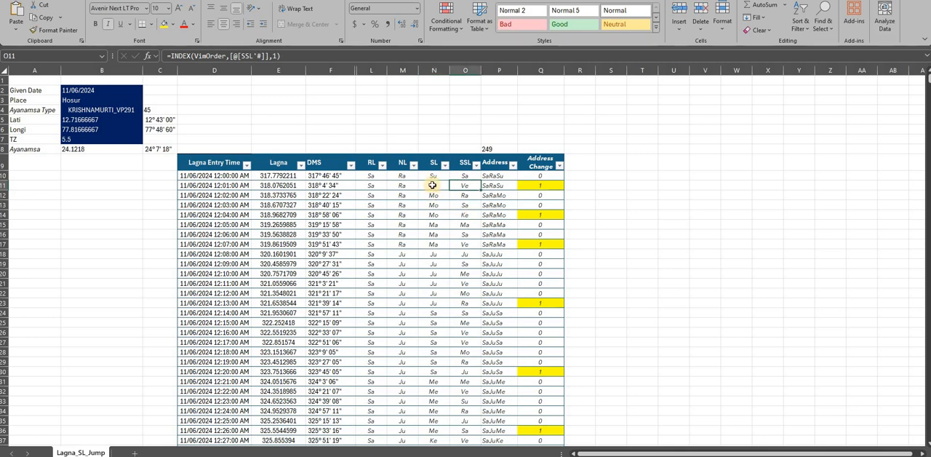
key(Left)
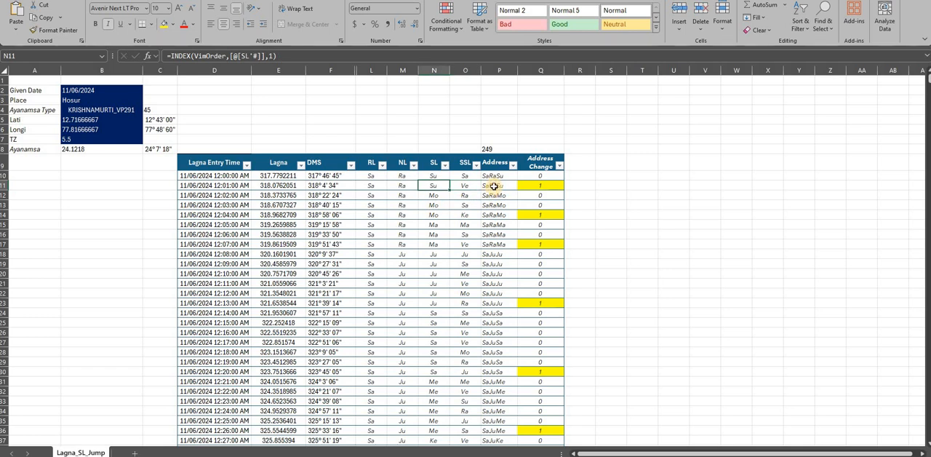
click(492, 187)
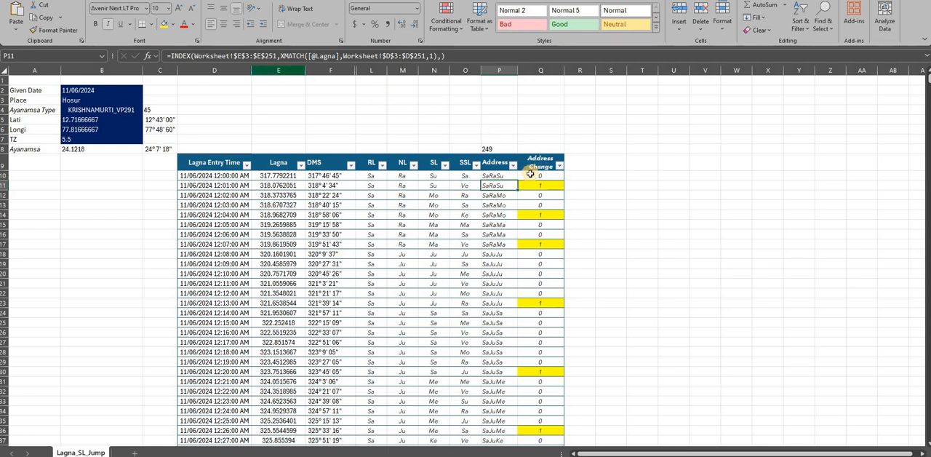
- Fill the CONCATENATE formula in P10 down the whole Address column and inspect its RL, NL and SL references
click(503, 172)
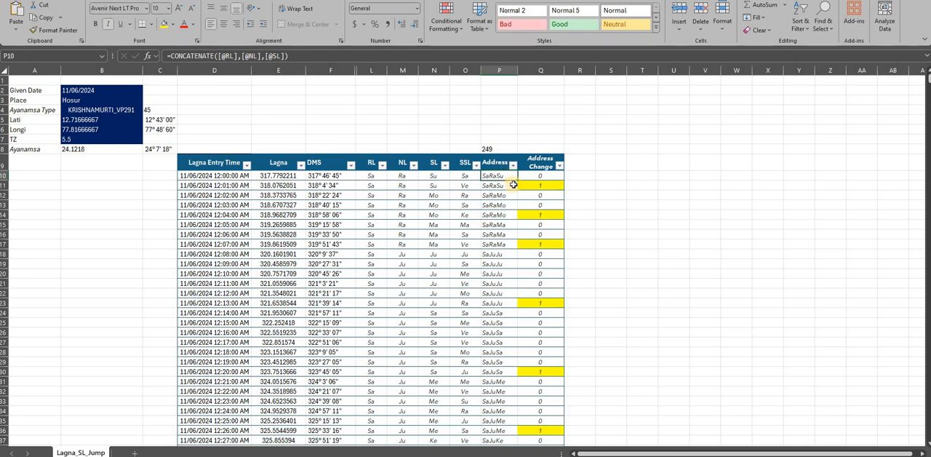
double_click(516, 180)
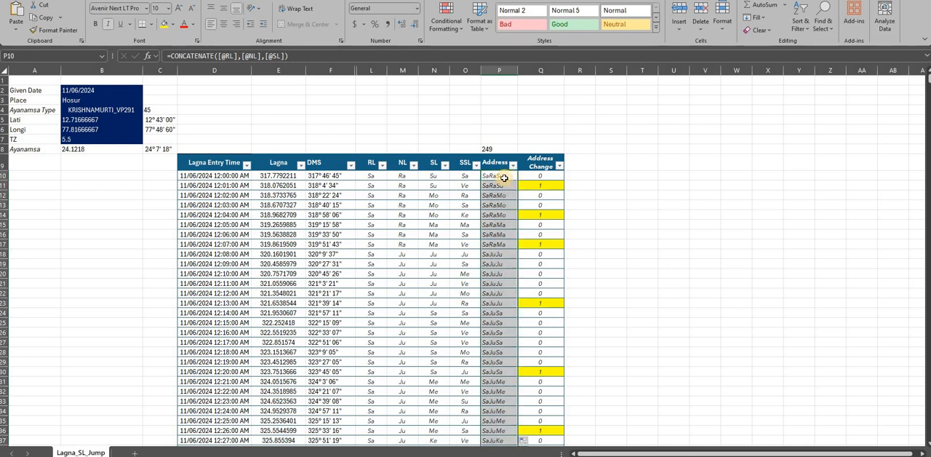
click(494, 177)
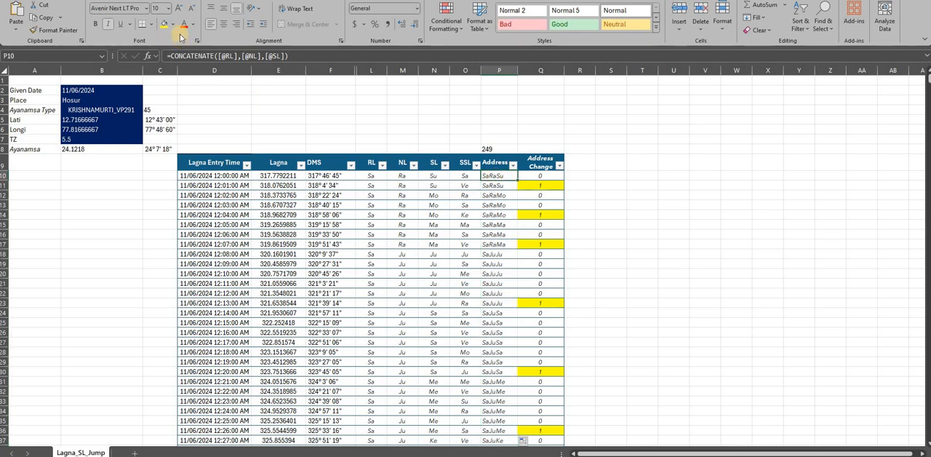
click(299, 56)
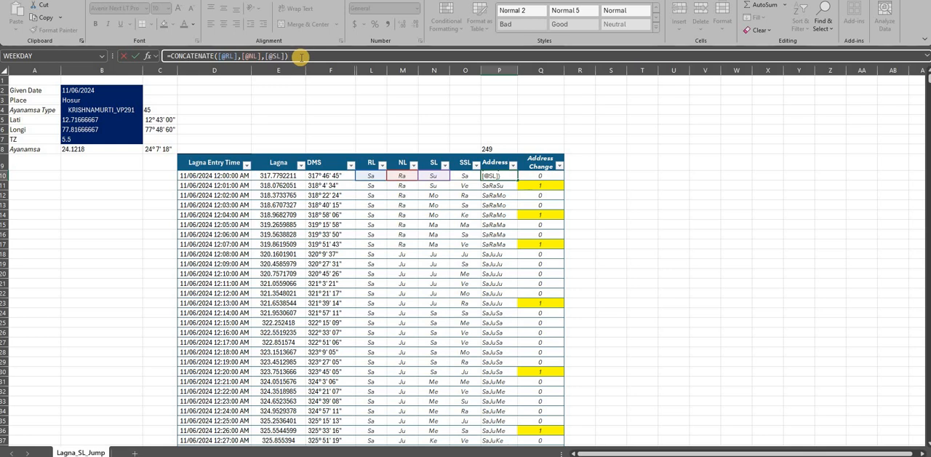
key(Escape)
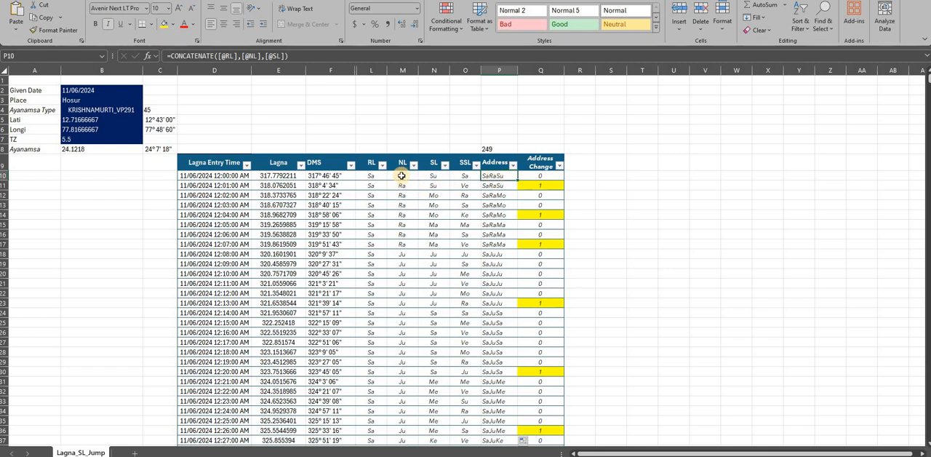
- Compare the RL and SL cells in row 10 with the formulas behind Address and Address Change
click(369, 175)
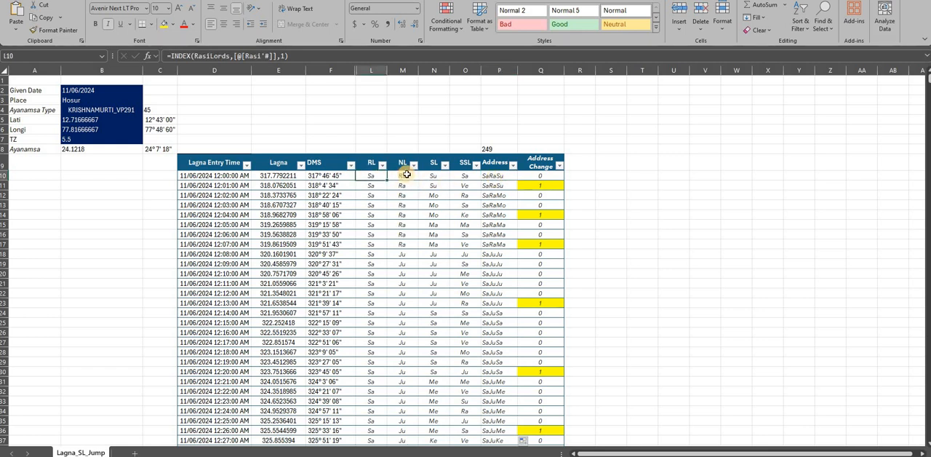
click(433, 175)
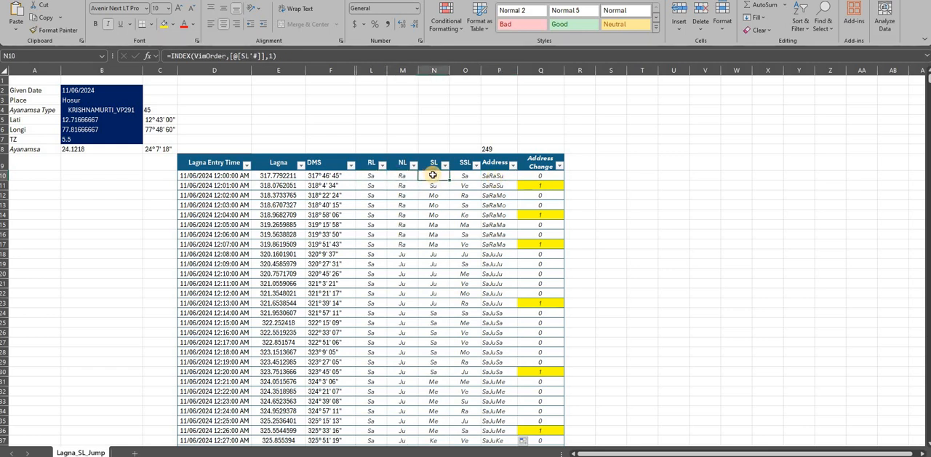
click(499, 177)
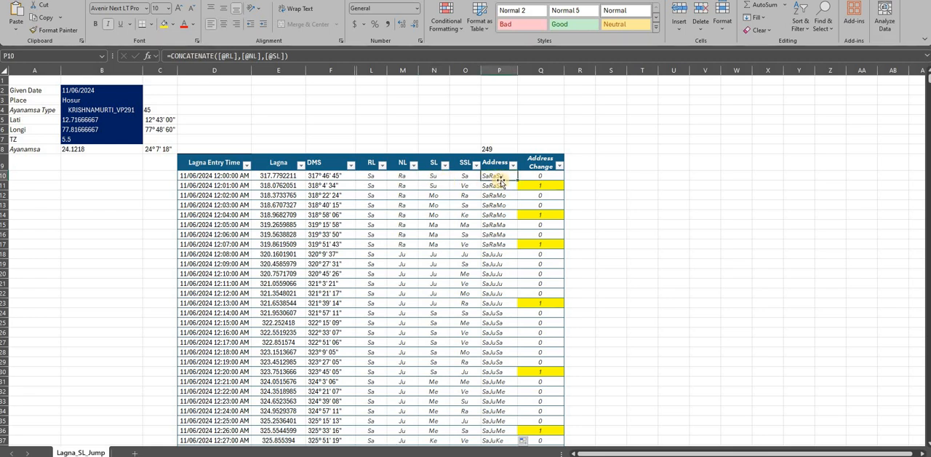
click(540, 176)
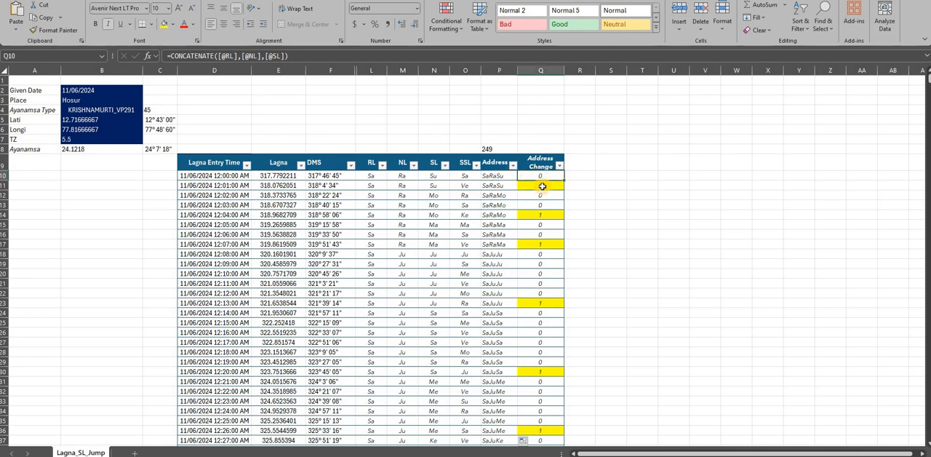
- Examine the first Lagna Entry Time formula and its inputs, including Given Date, the Ayanamsa Type options, Longi and TZ
click(219, 177)
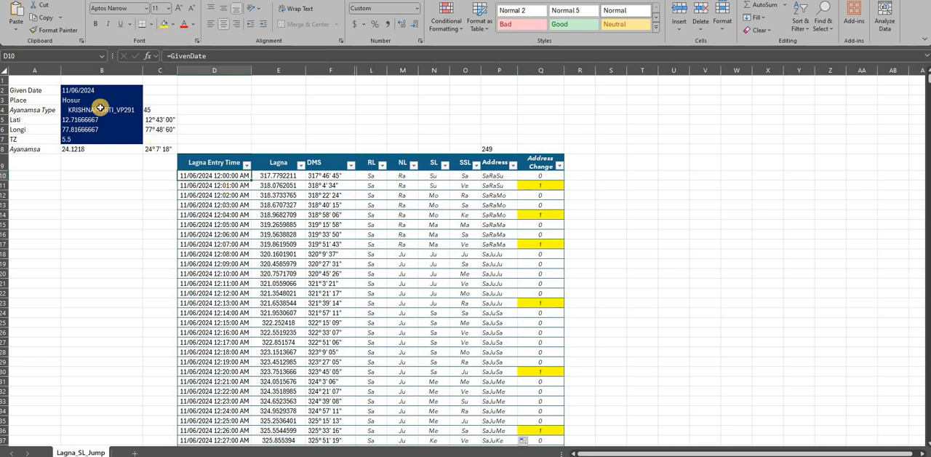
click(98, 93)
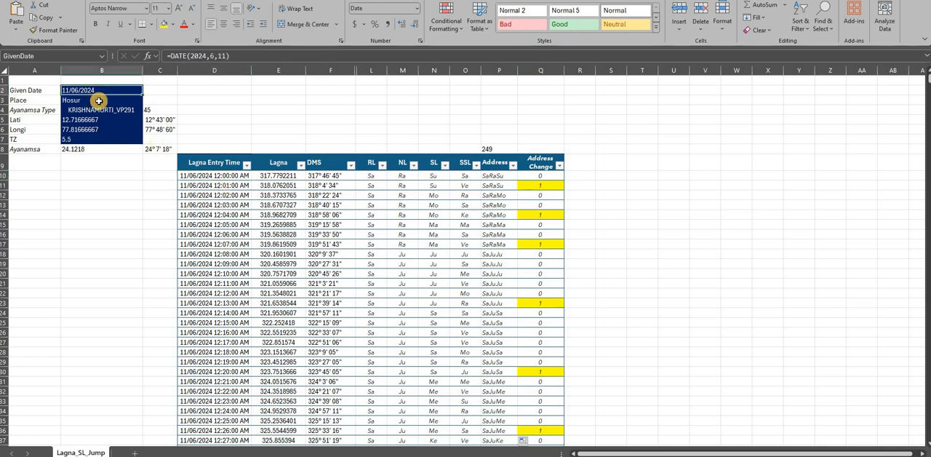
click(139, 110)
click(147, 111)
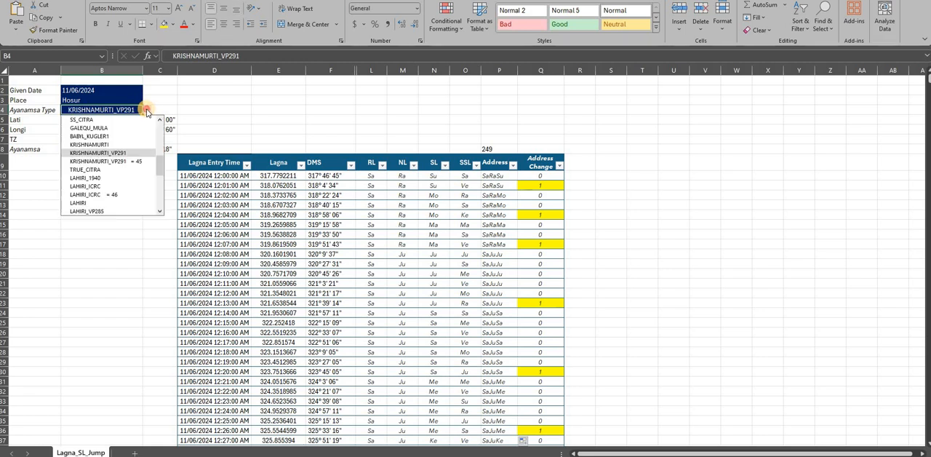
click(110, 149)
click(107, 120)
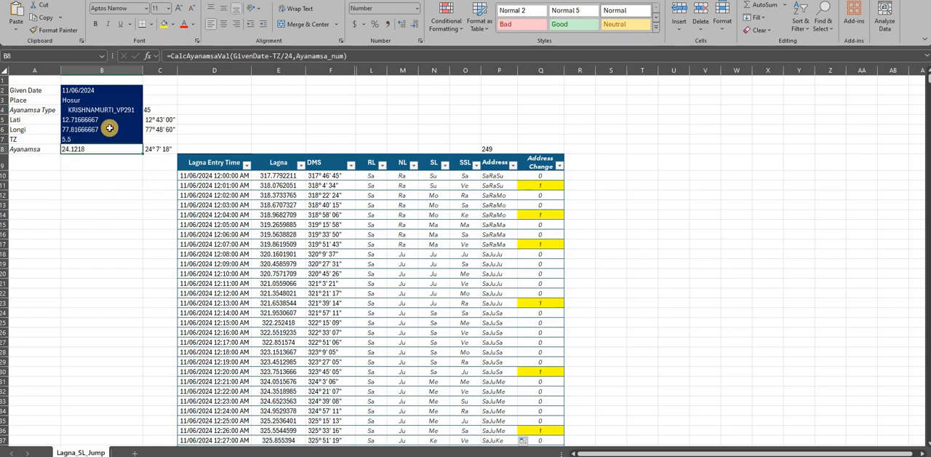
click(106, 131)
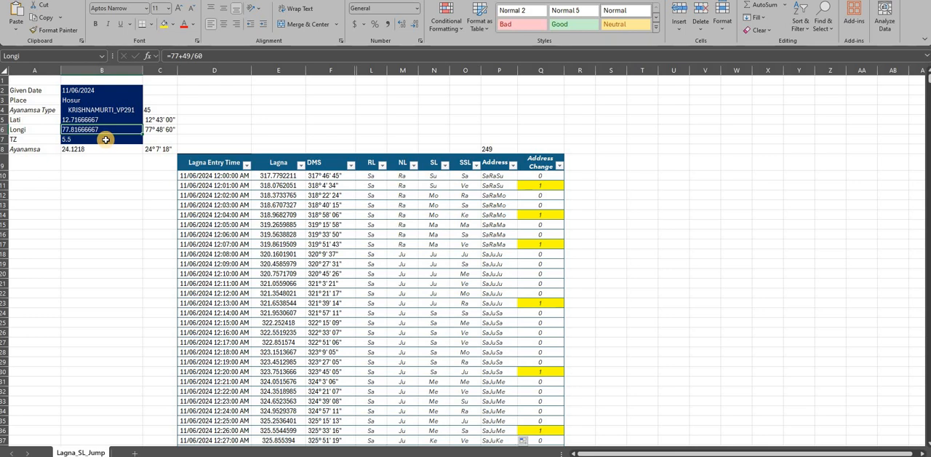
click(106, 139)
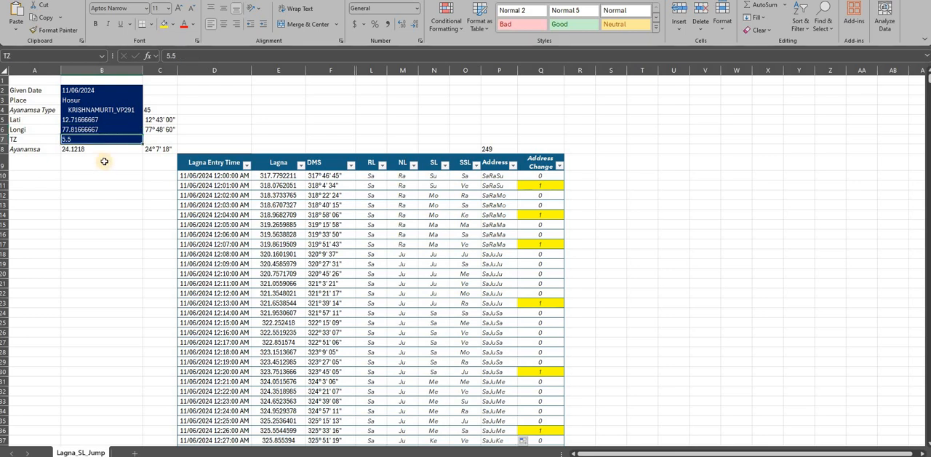
- Review the Lagna degree calculation in E10 and the RL, NL, SL and SSL lookup formulas in the same row
click(283, 176)
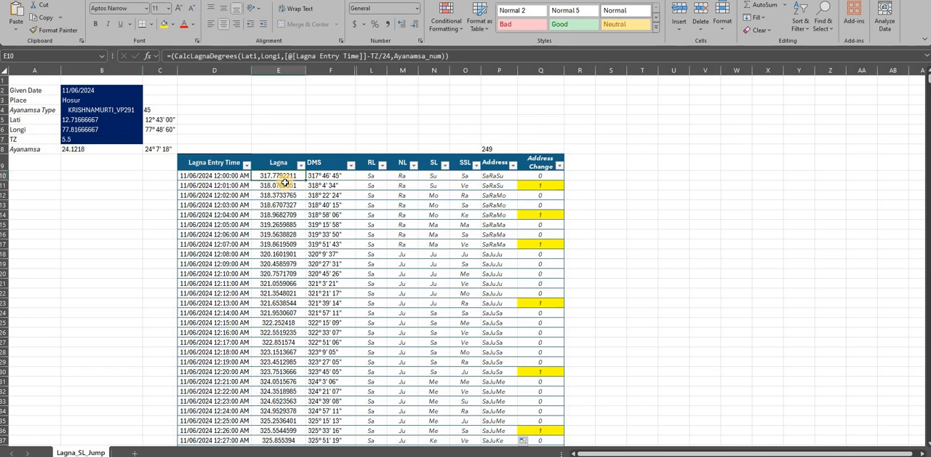
click(131, 201)
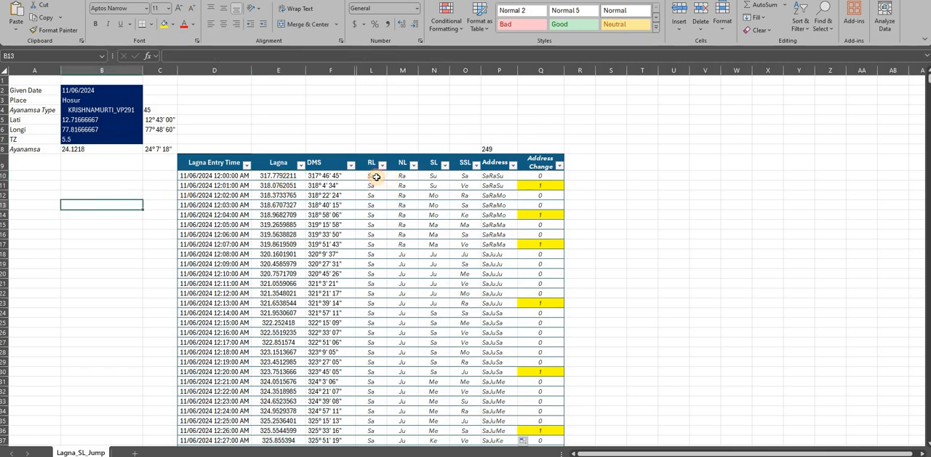
click(376, 177)
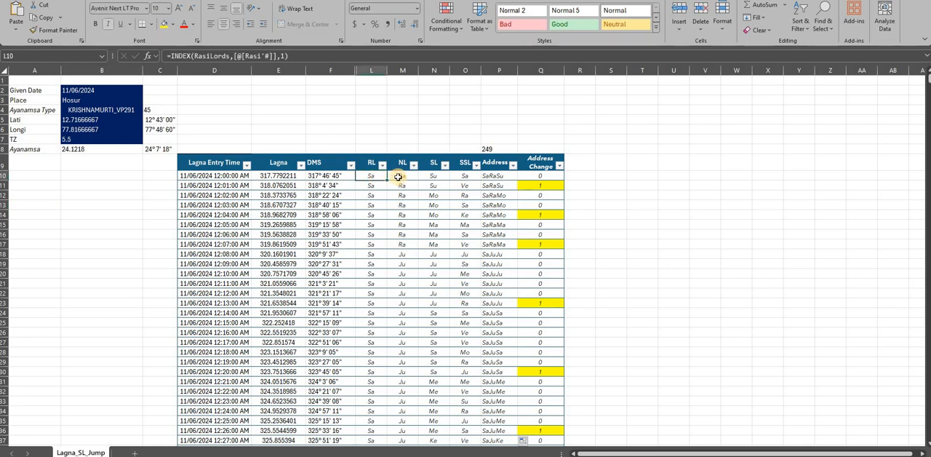
click(398, 177)
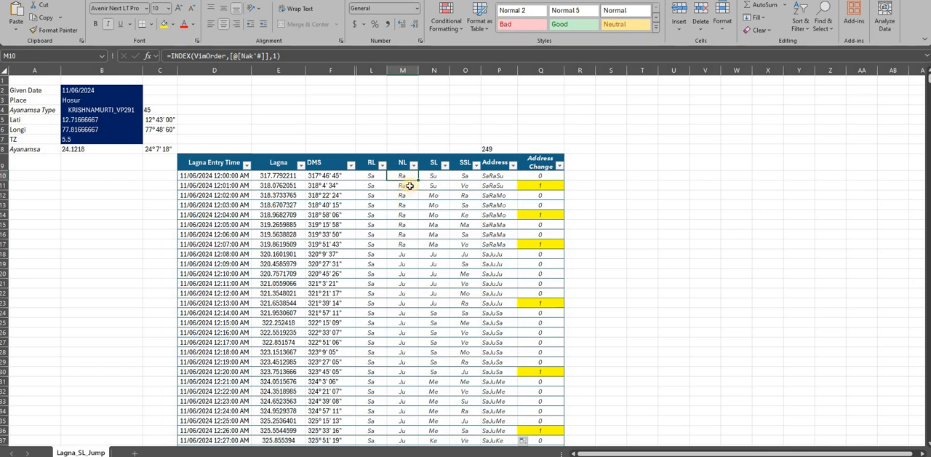
click(430, 175)
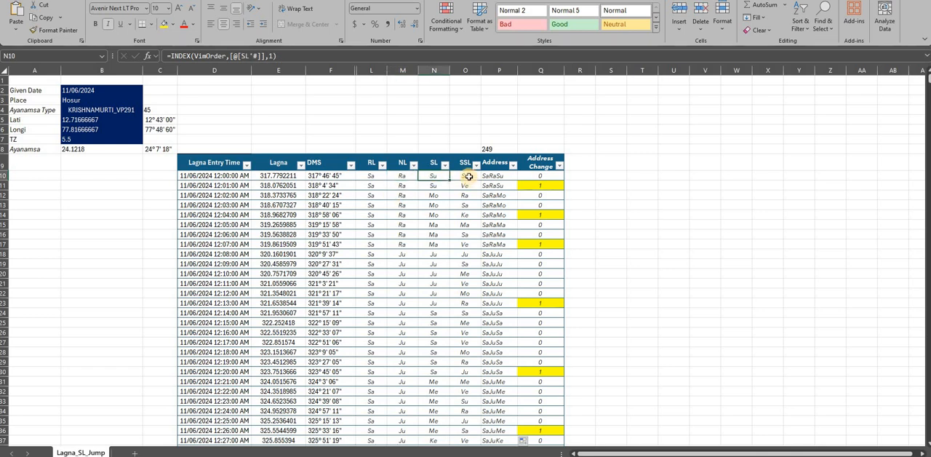
key(Right)
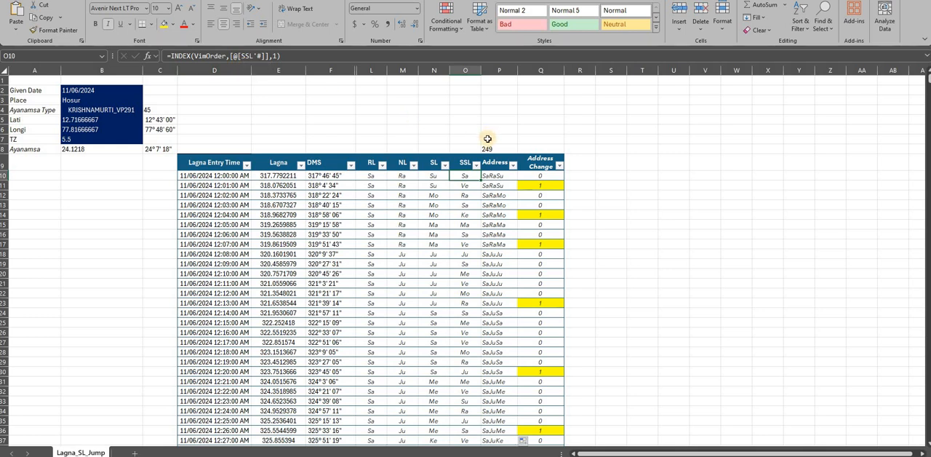
- Unhide the helper columns G to K between the DMS and RL columns
drag(346, 71, 369, 73)
right_click(369, 73)
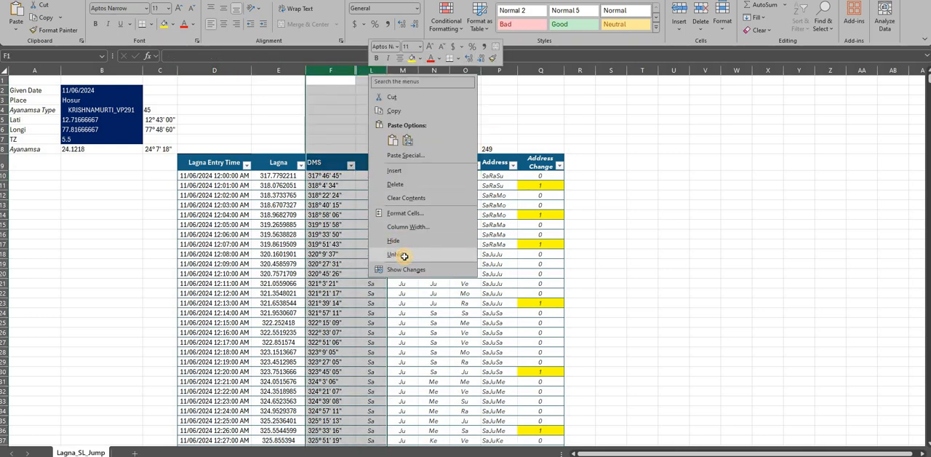
click(403, 256)
click(400, 236)
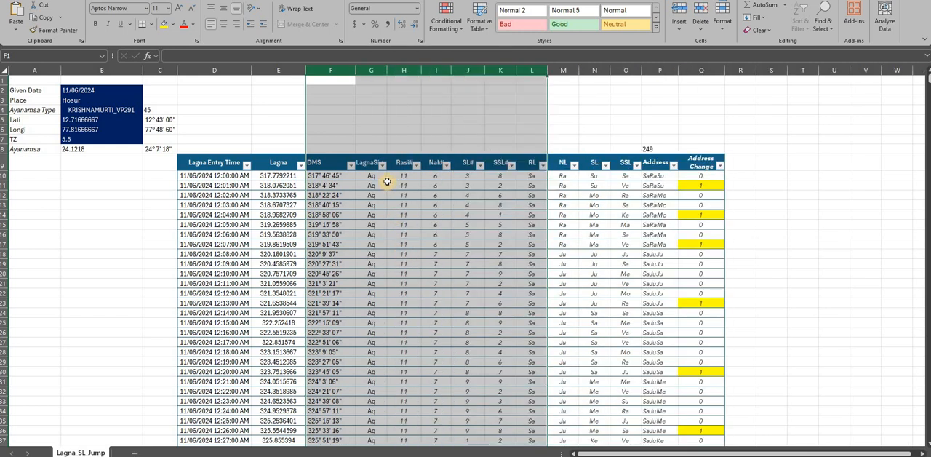
- Inspect the formulas in the LagnaSign, Rasi#, Nak#, SL# and SSL# helper columns
click(376, 175)
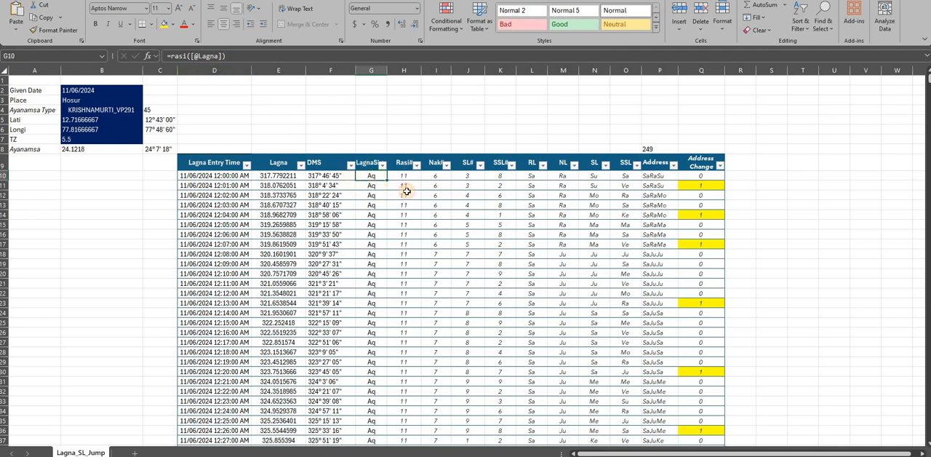
key(Right)
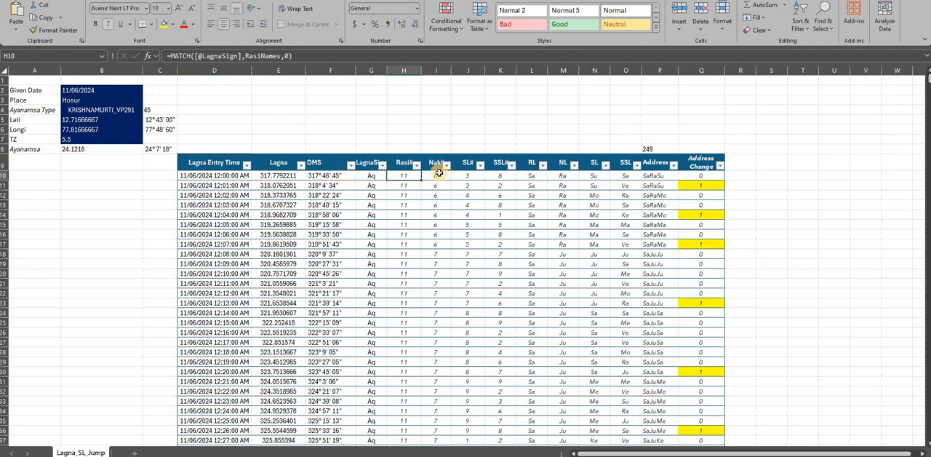
key(Right)
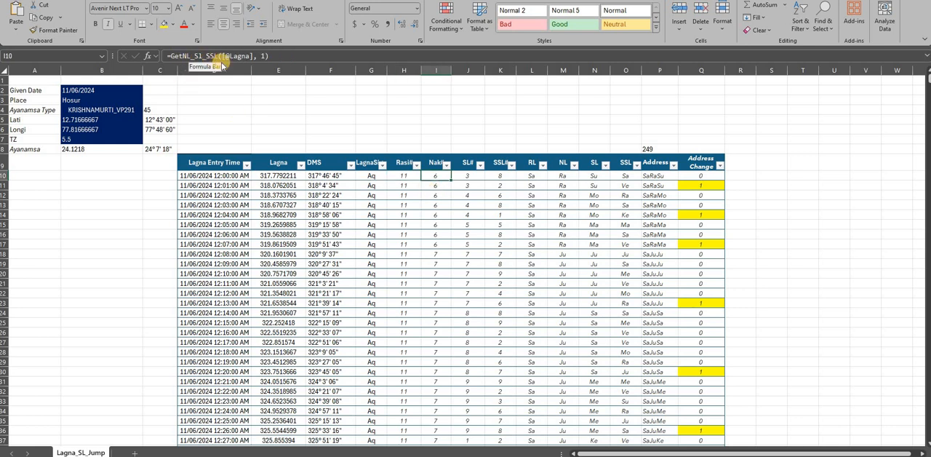
key(Right)
click(489, 176)
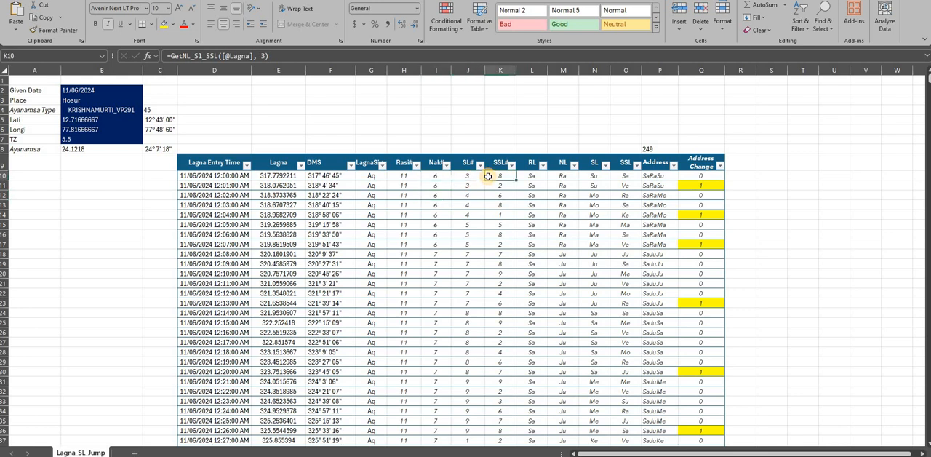
click(436, 175)
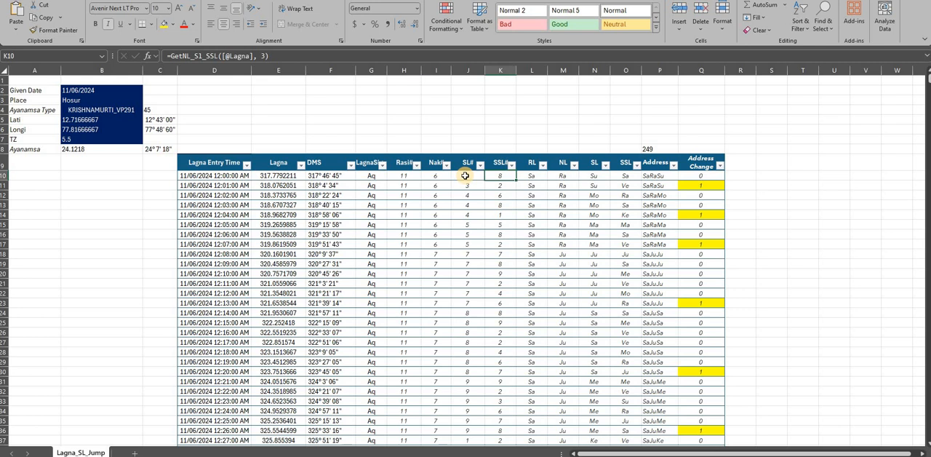
- Check the RL lookup formula in L10 and unhide the sheet named Worksheet
click(529, 175)
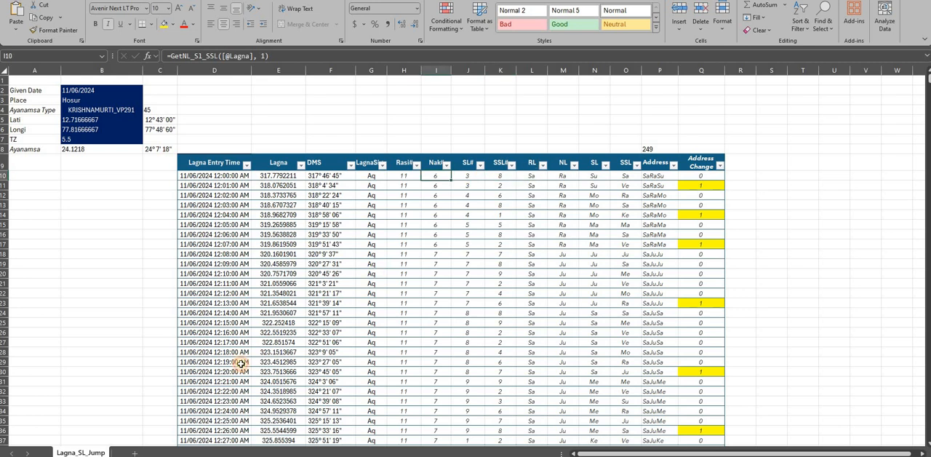
right_click(93, 451)
click(117, 399)
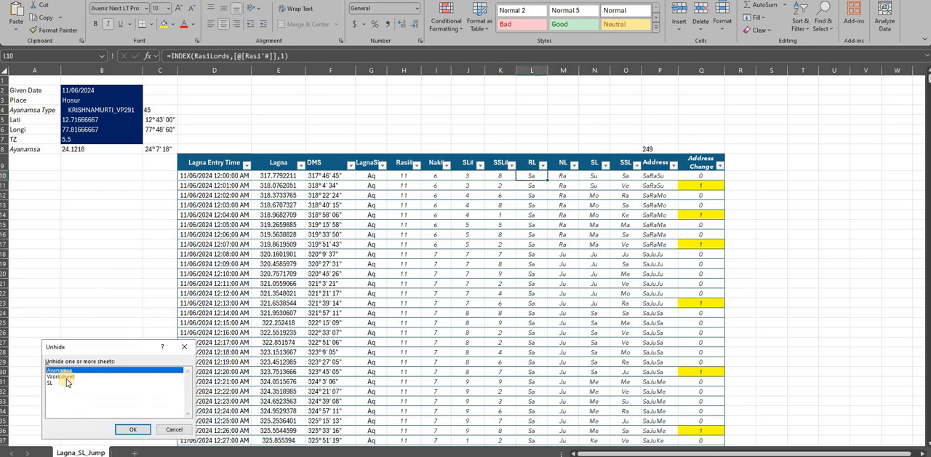
click(65, 378)
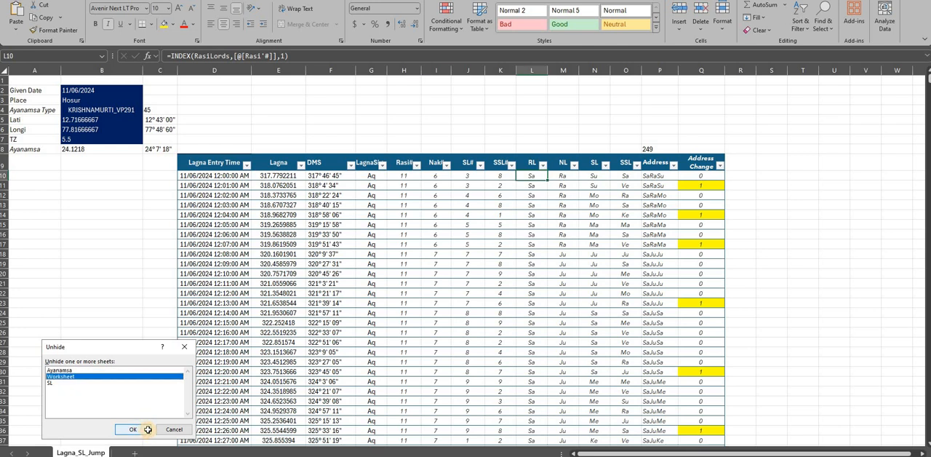
click(133, 429)
- Examine the degree and address table and the VimOrder lord list in column I of the Worksheet sheet
drag(921, 304, 921, 285)
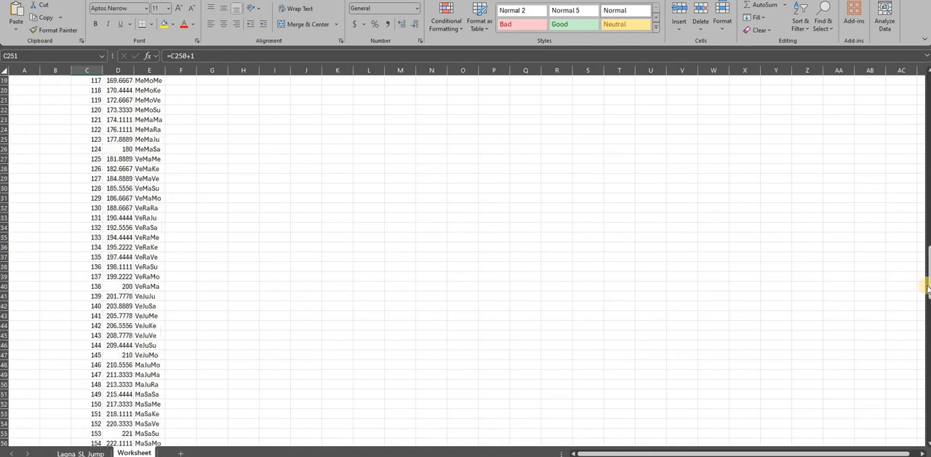
scroll(771, 248, up, 20)
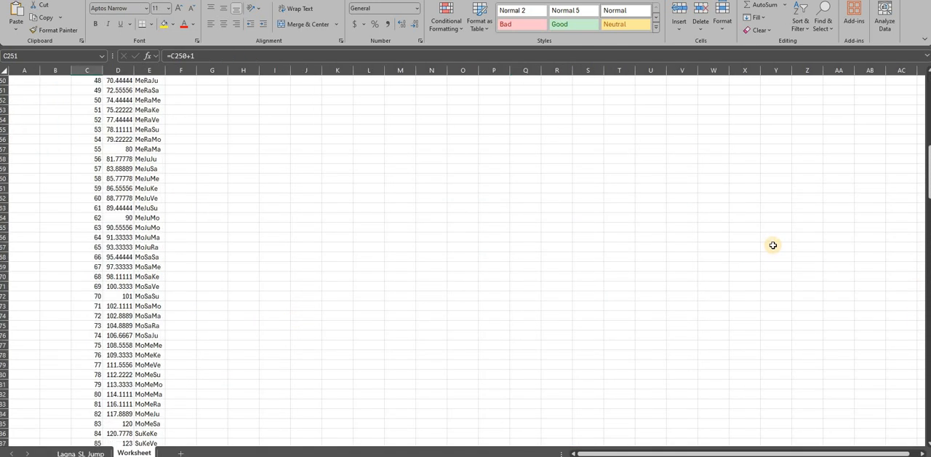
drag(266, 99, 264, 181)
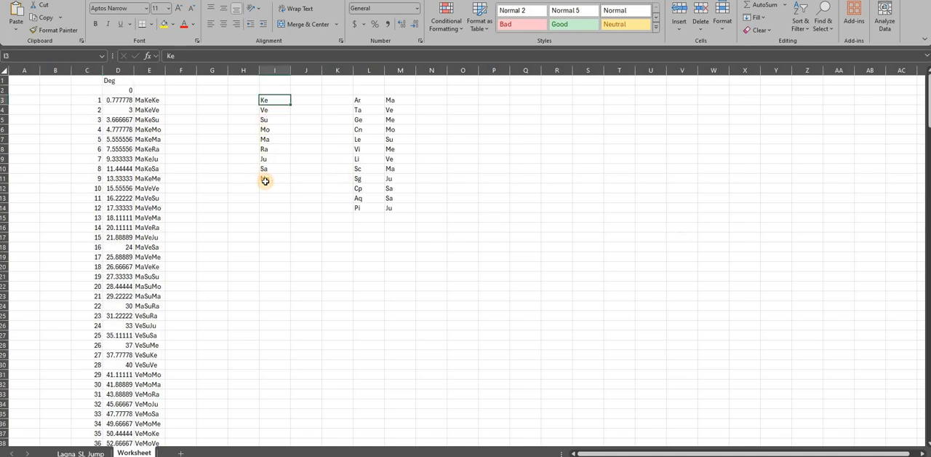
click(269, 102)
click(269, 114)
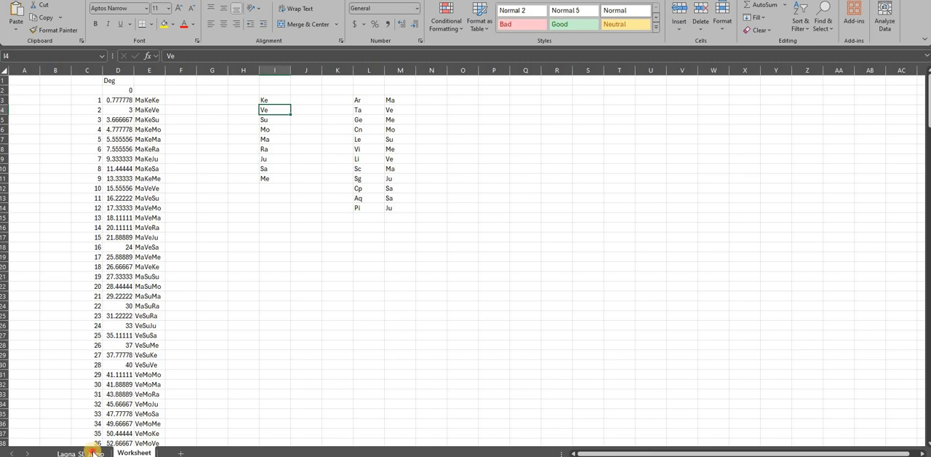
- Return to the Lagna_SL_Jump sheet and review the Nak# and SSL# formulas in row 10
click(95, 452)
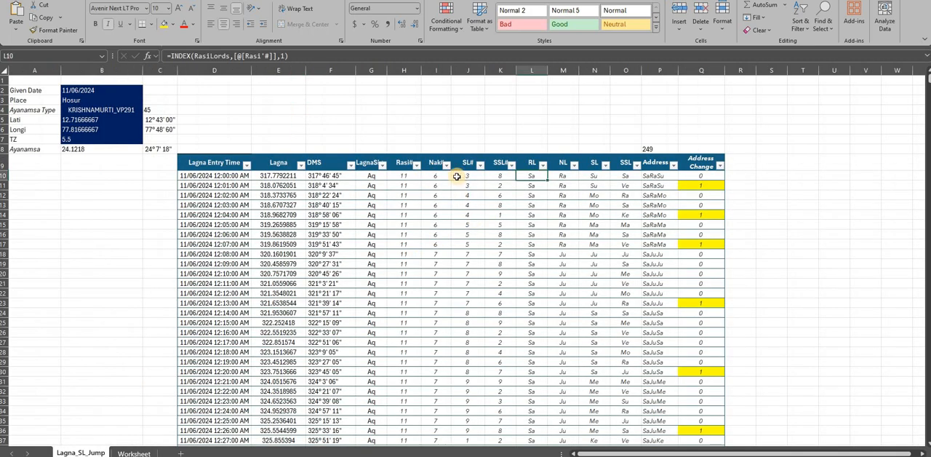
click(448, 176)
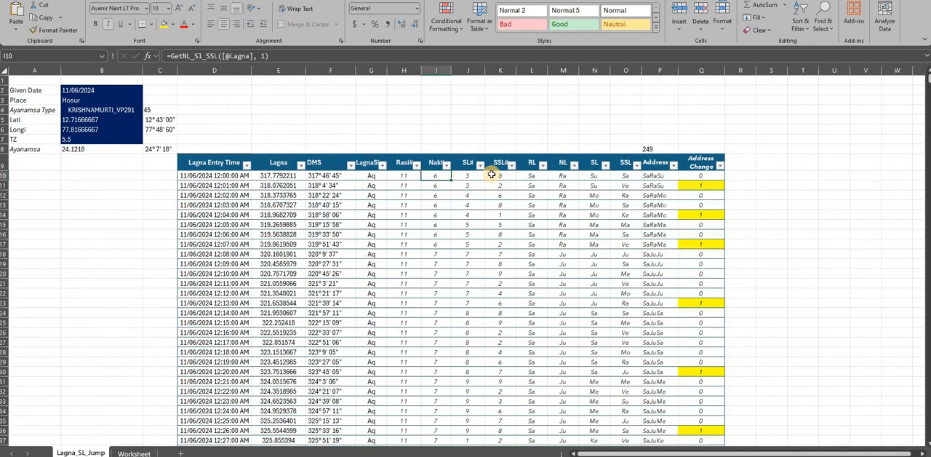
click(492, 176)
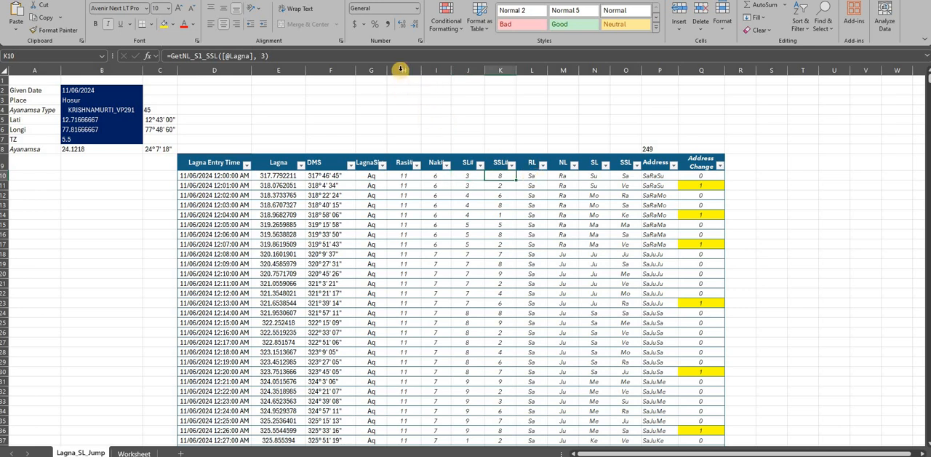
- Hide the helper columns H to K, from Rasi# through SSL#
drag(400, 69, 488, 77)
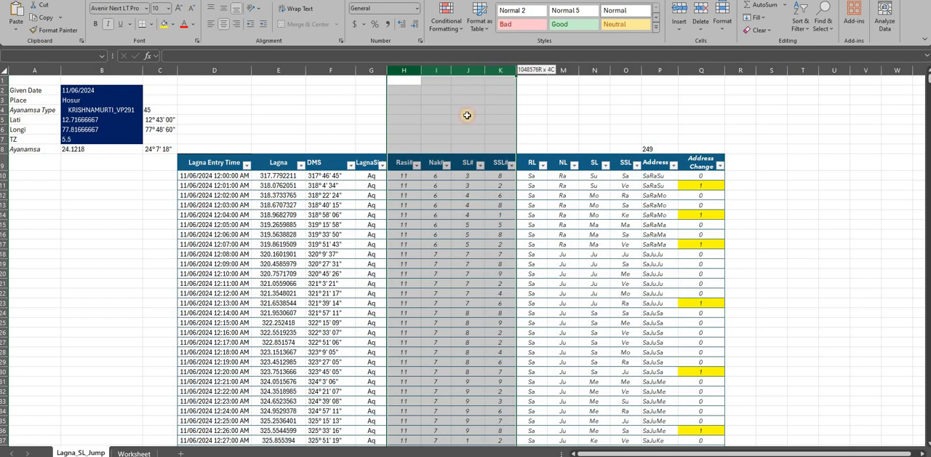
drag(459, 131, 460, 135)
right_click(476, 280)
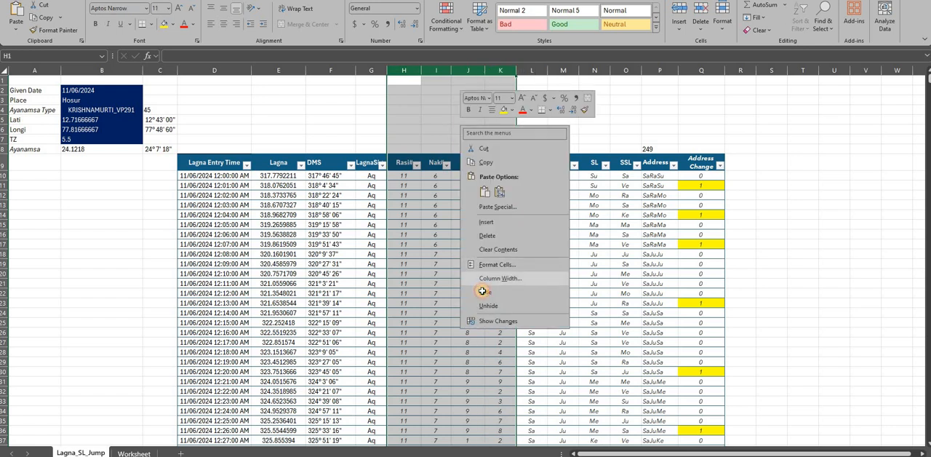
key(Escape)
key(ctrl+0)
- Review how the RL and NL formulas in row 10 look up RasiLords and VimOrder
click(405, 176)
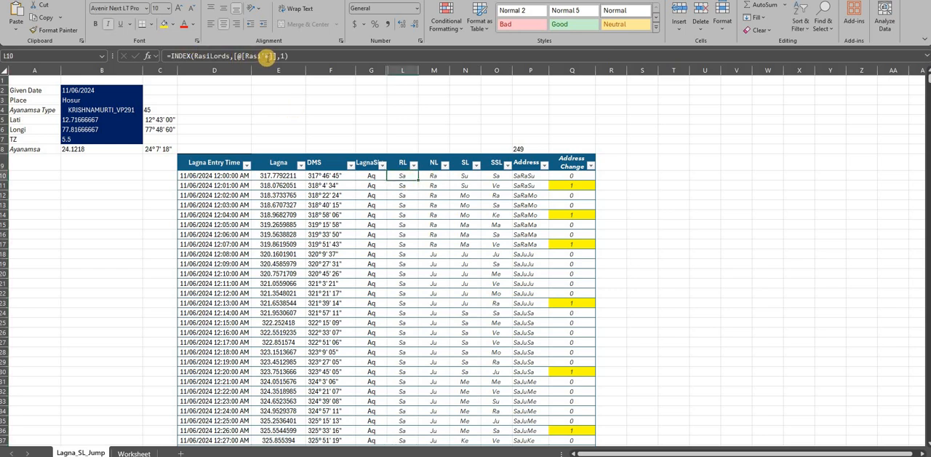
click(396, 205)
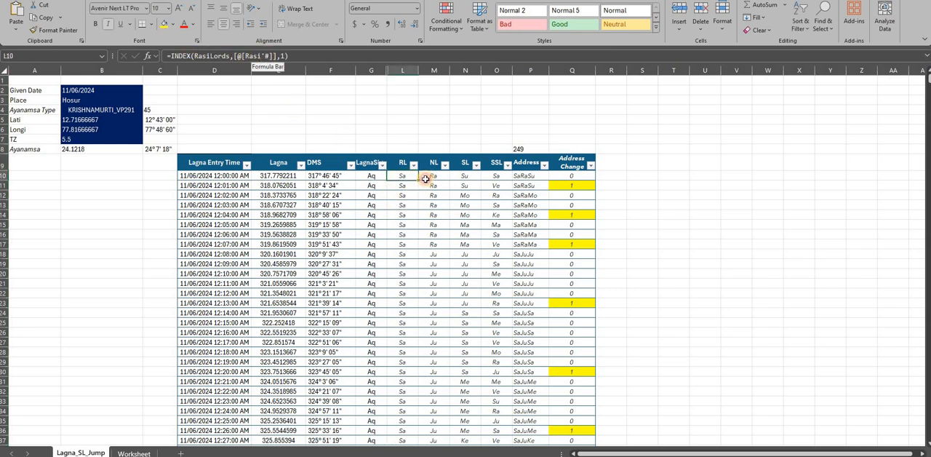
click(434, 176)
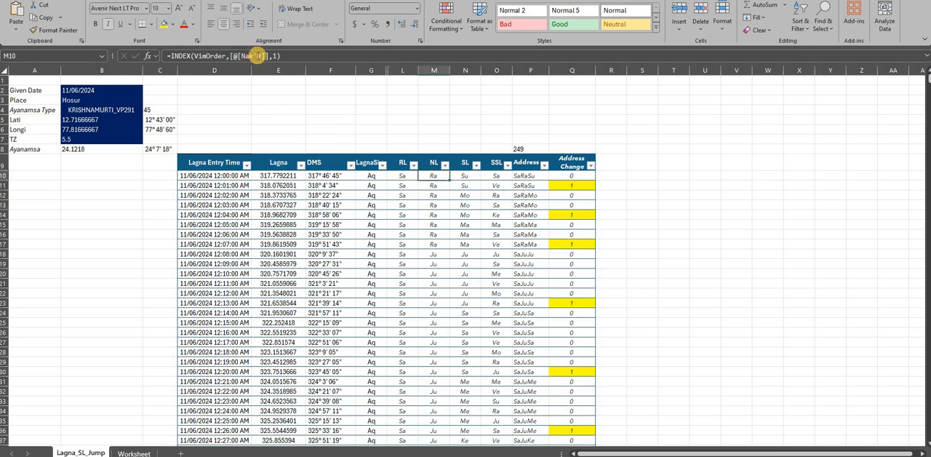
click(402, 245)
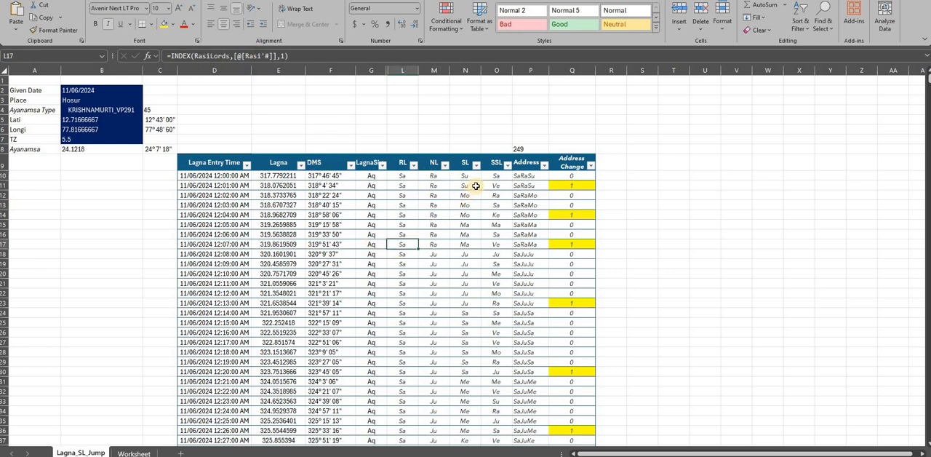
- Examine the Address concatenation and the Address Change formulas in Q10 and Q11, comparing the addresses in rows 10 to 12
click(526, 177)
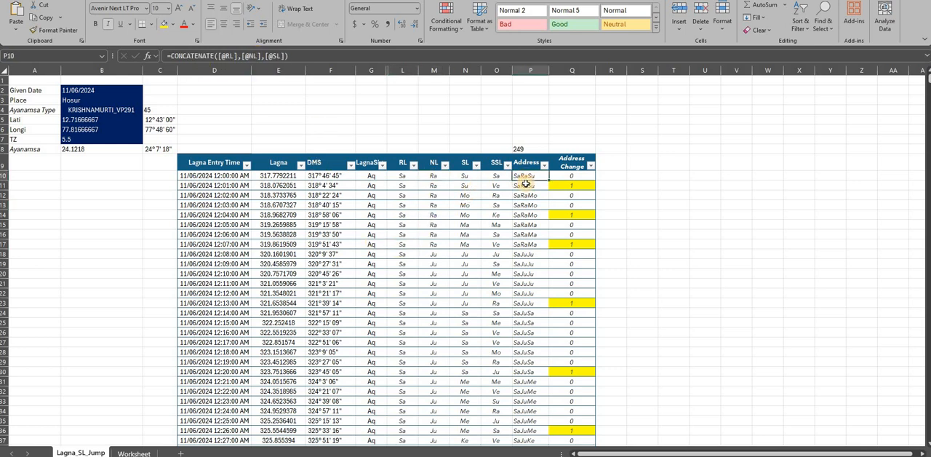
click(573, 184)
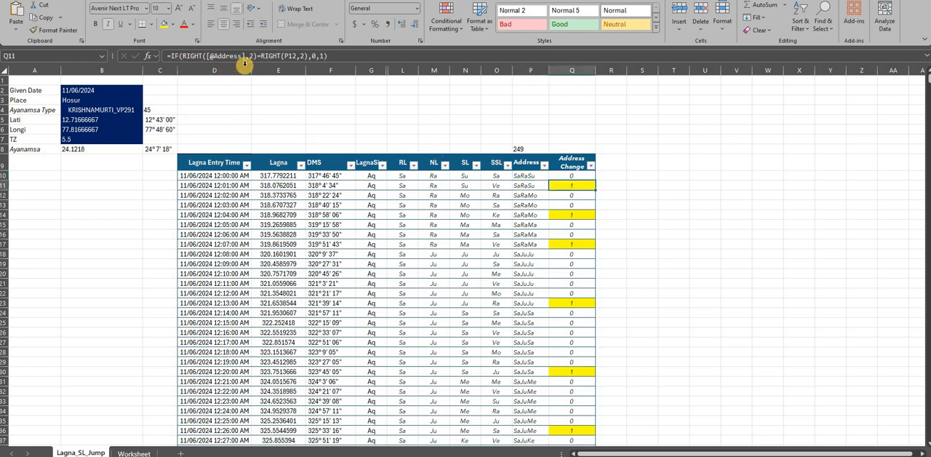
click(533, 177)
click(533, 187)
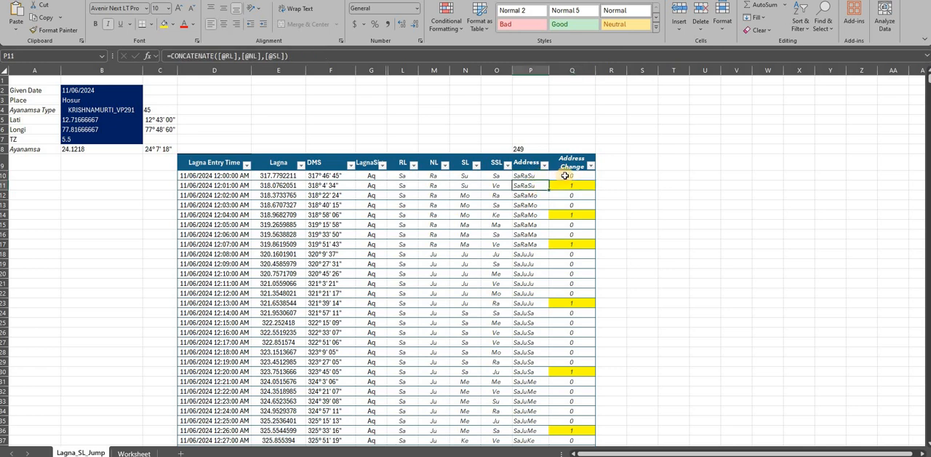
click(564, 175)
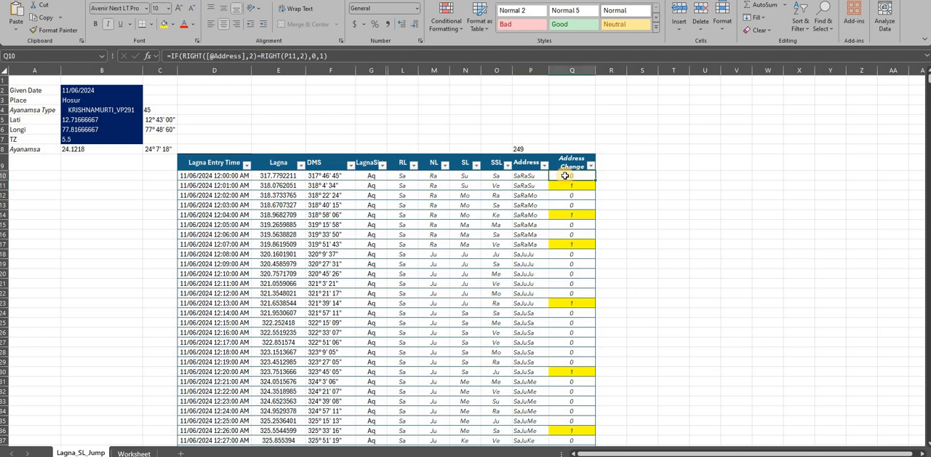
click(536, 187)
click(537, 195)
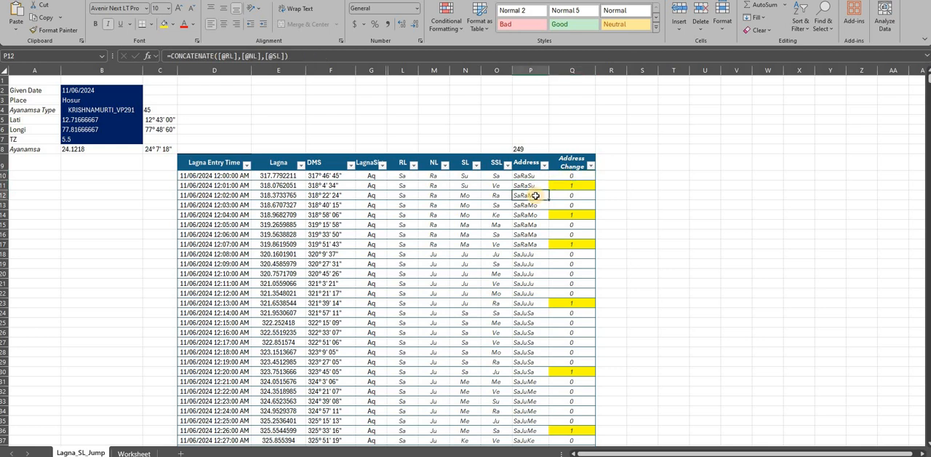
click(564, 185)
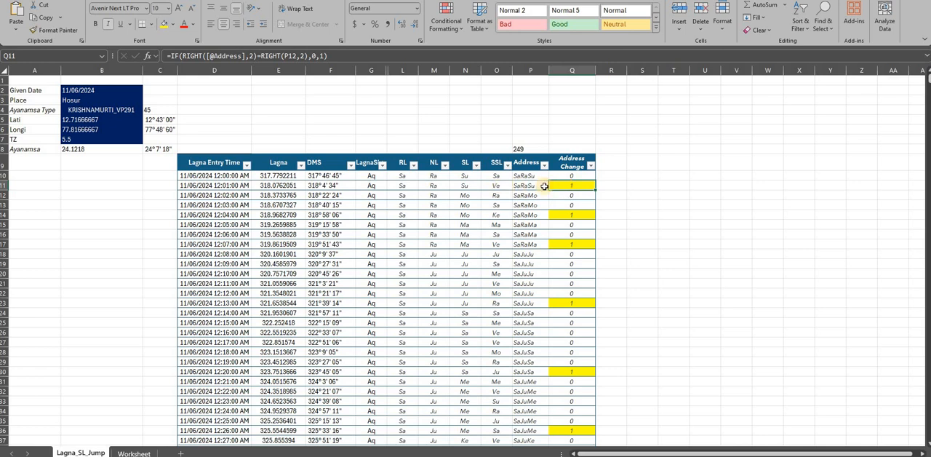
click(532, 186)
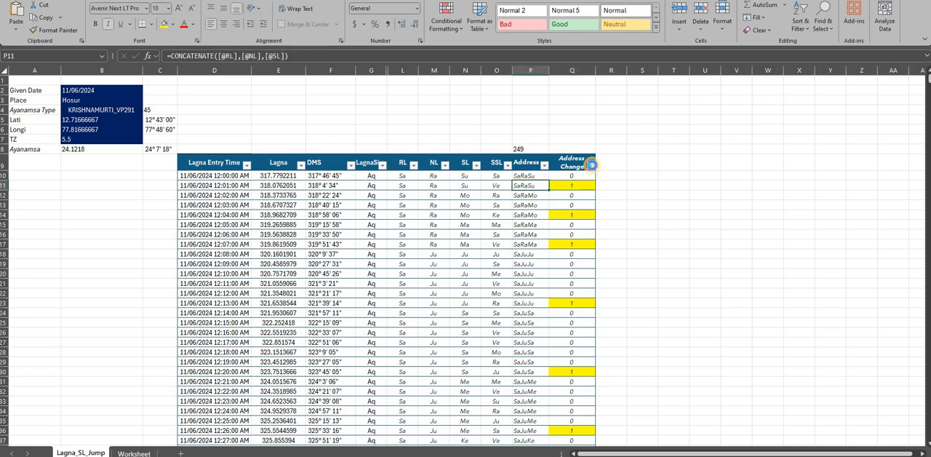
- Filter the Address Change column by the yellow cell color
click(591, 167)
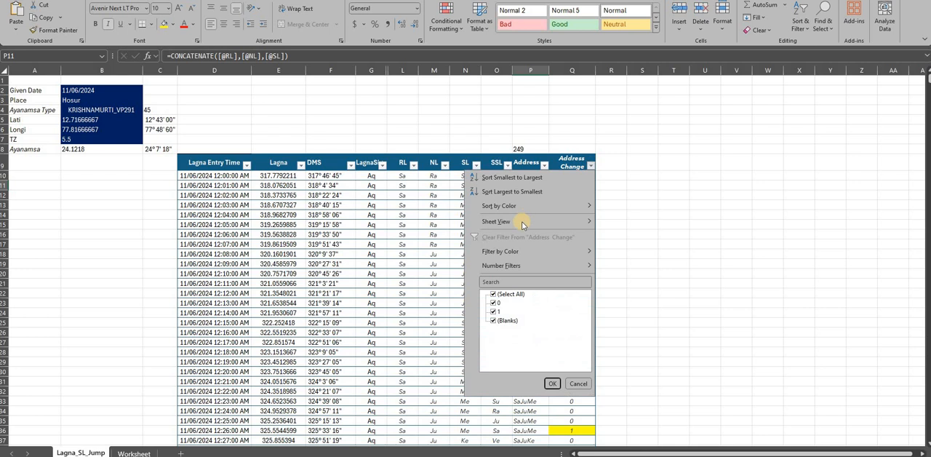
mouse_move(587, 251)
click(608, 264)
key(Escape)
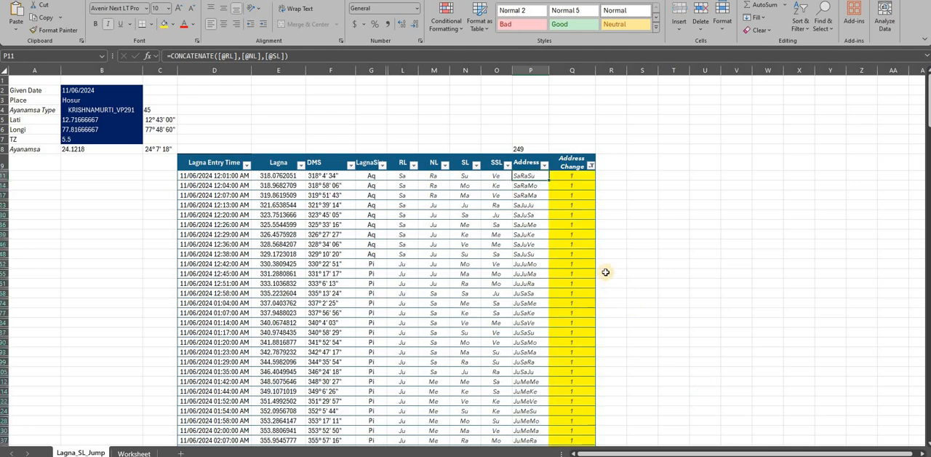
- Read the Lagna Entry Time and Address values in the filtered rows, including rows 11, 17 and 93
click(211, 178)
click(211, 195)
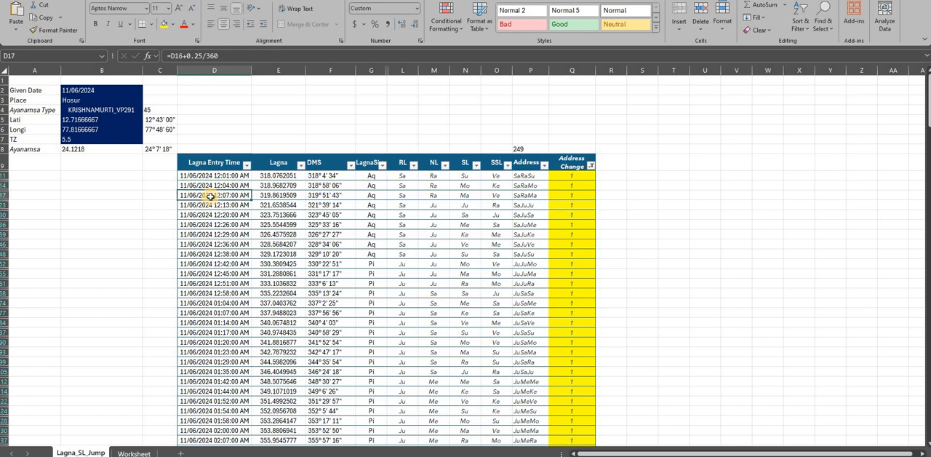
click(524, 176)
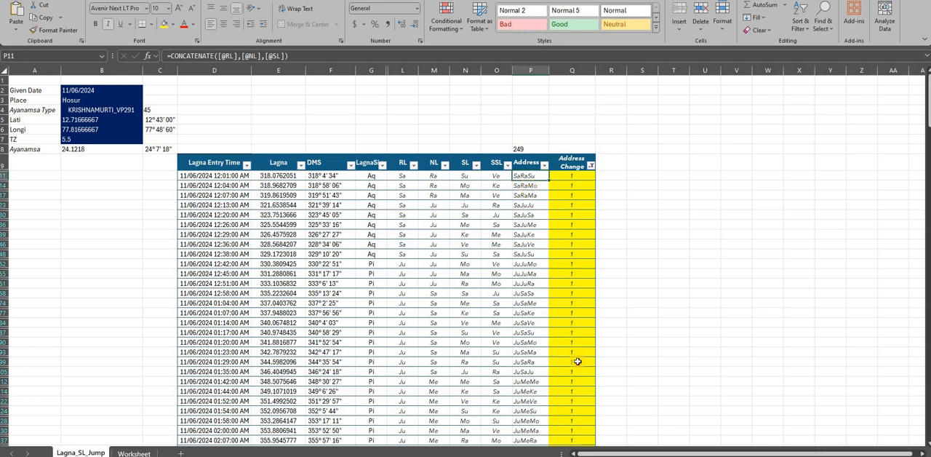
click(196, 354)
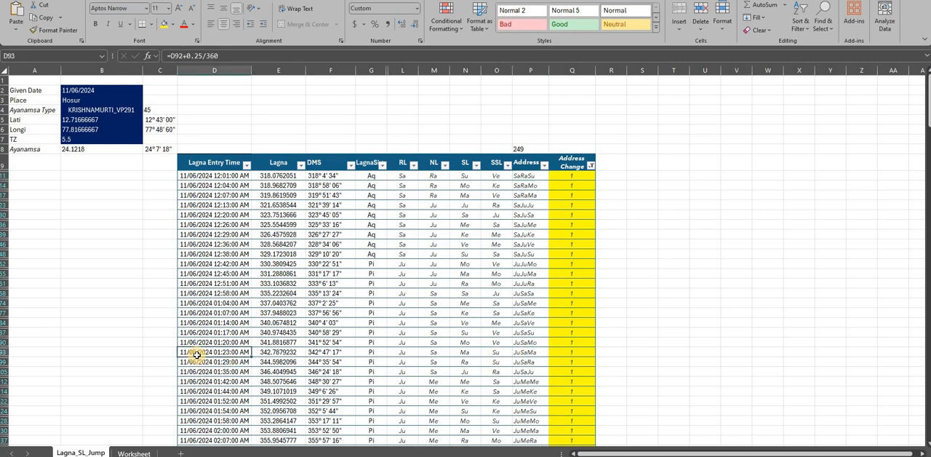